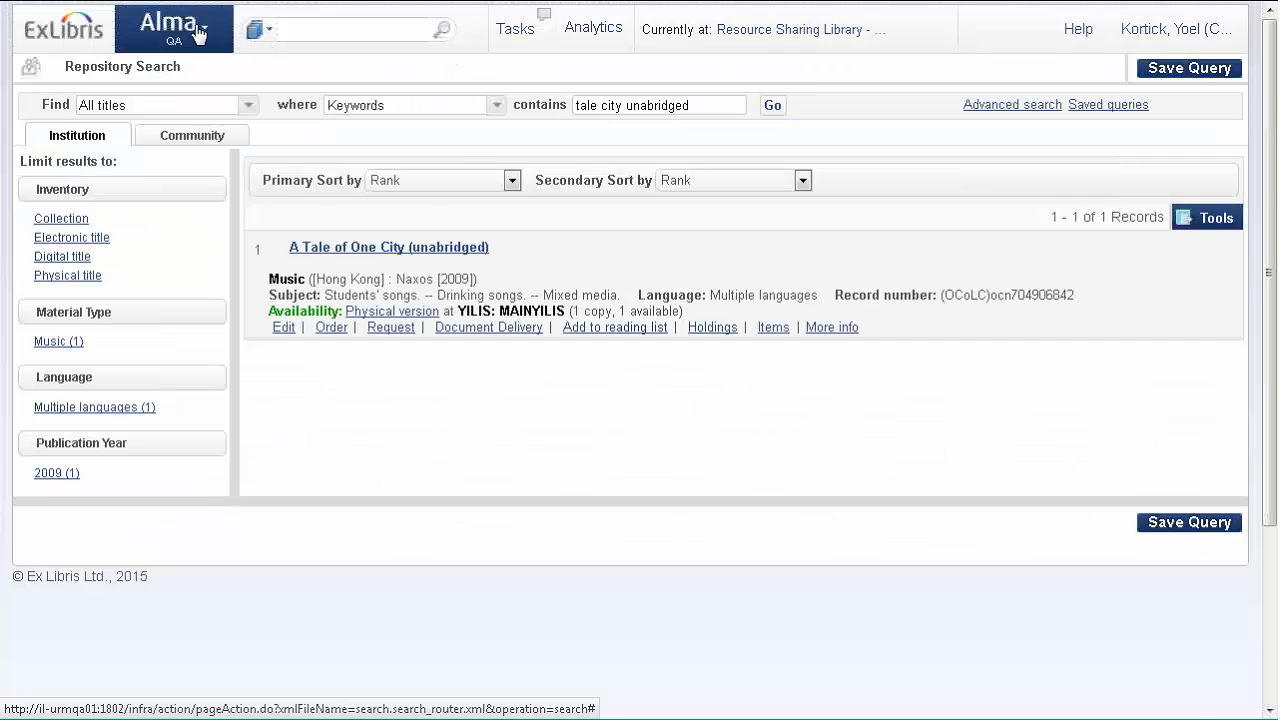
- Start a new Overlap Analysis report under Resource Management, choosing Selected Titles as the report type
{"action": "left_click", "coordinate": [198, 31]}
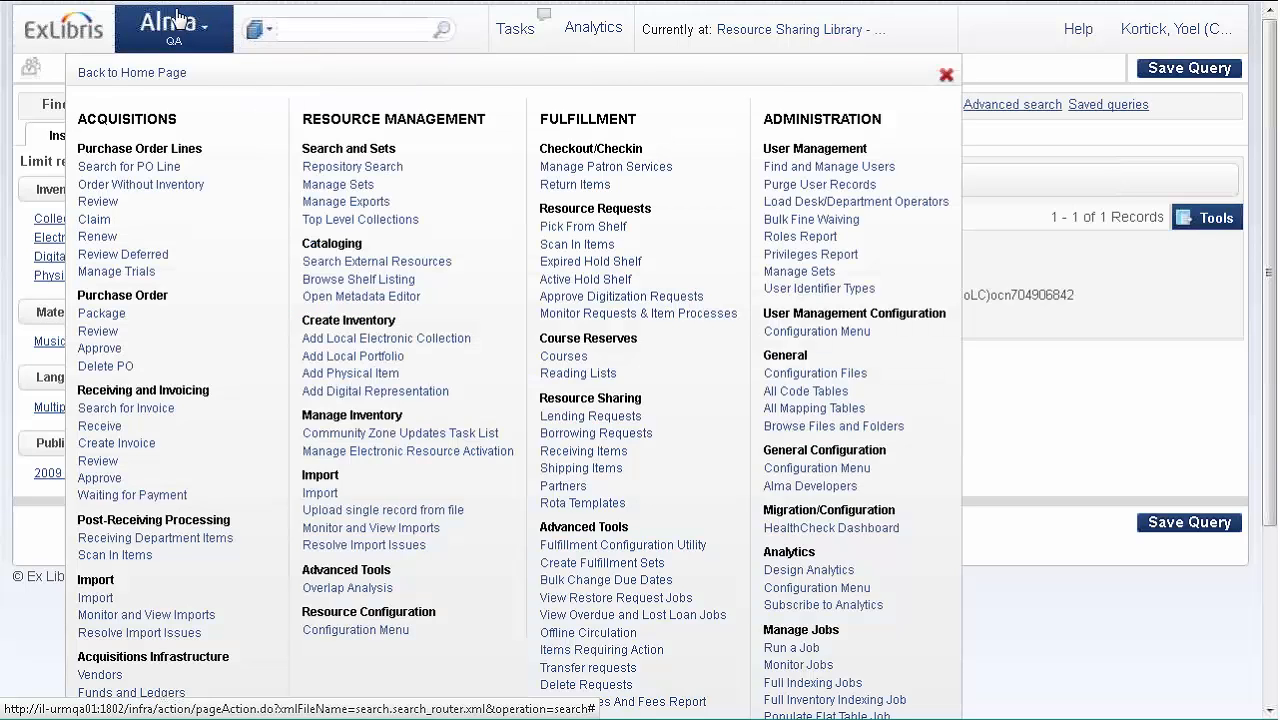
{"action": "scroll", "coordinate": [343, 449], "scroll_direction": "down", "scroll_amount": 2}
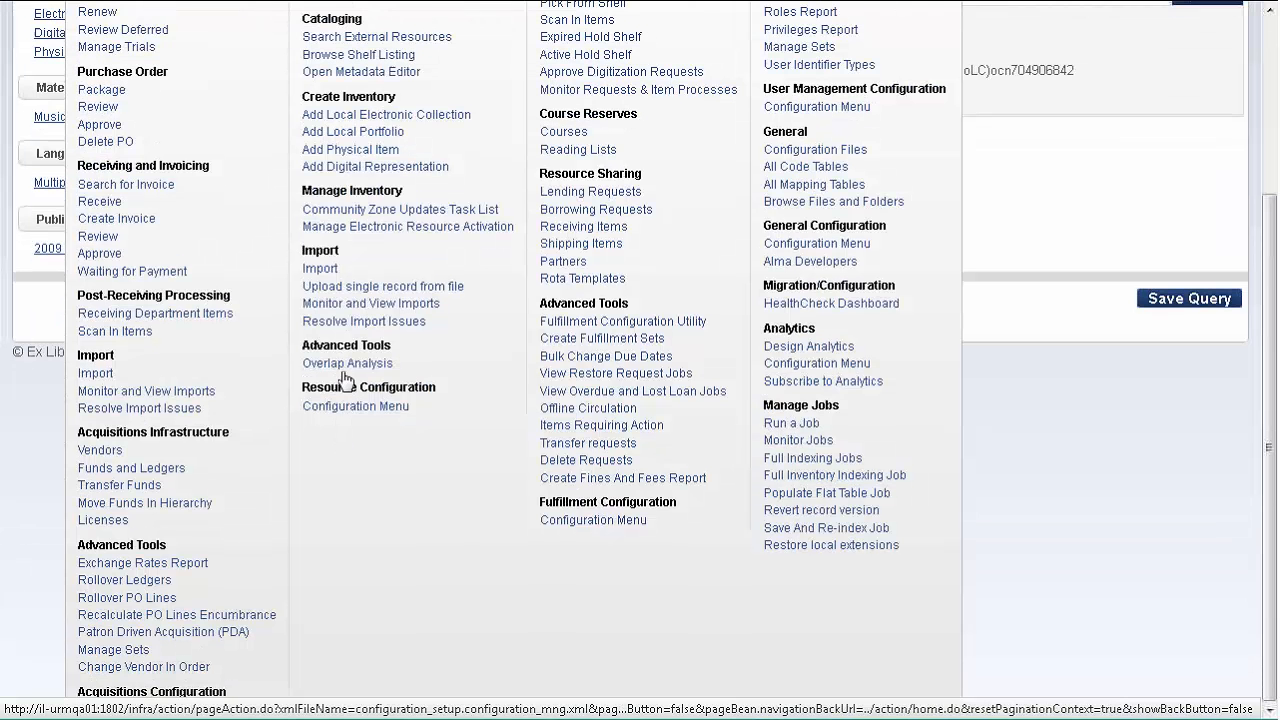
{"action": "left_click", "coordinate": [343, 365]}
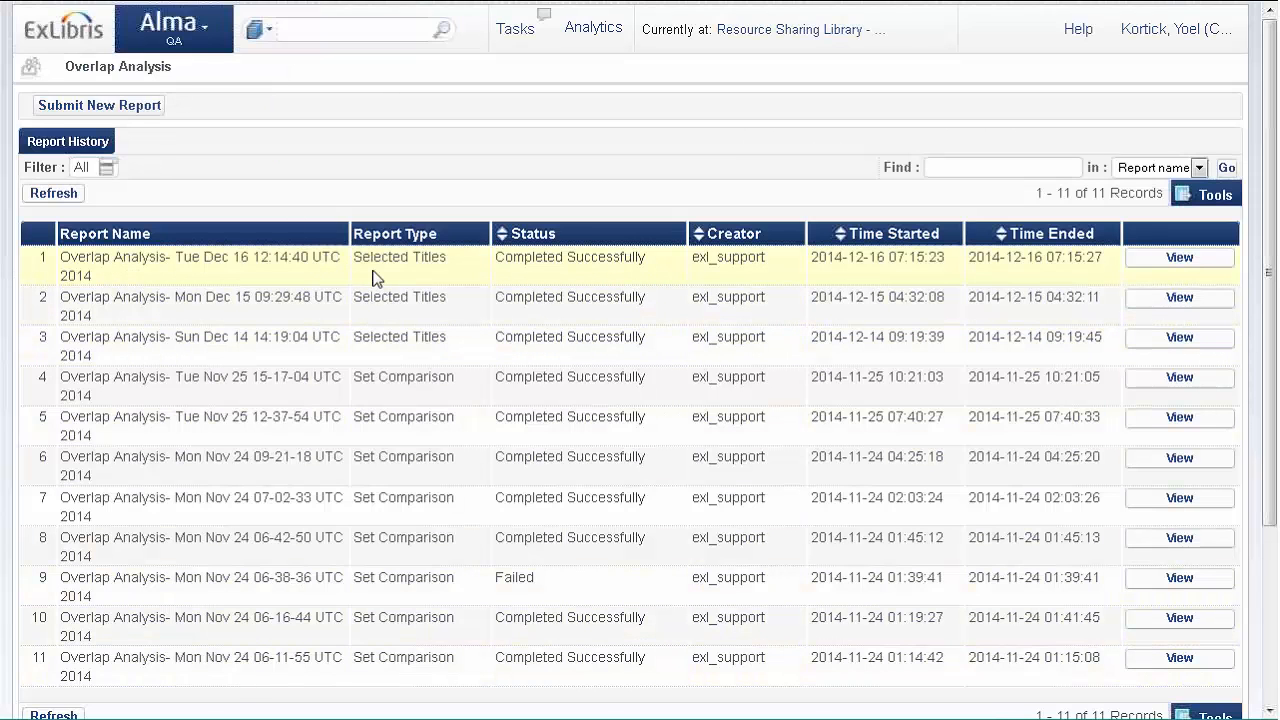
{"action": "left_click", "coordinate": [98, 105]}
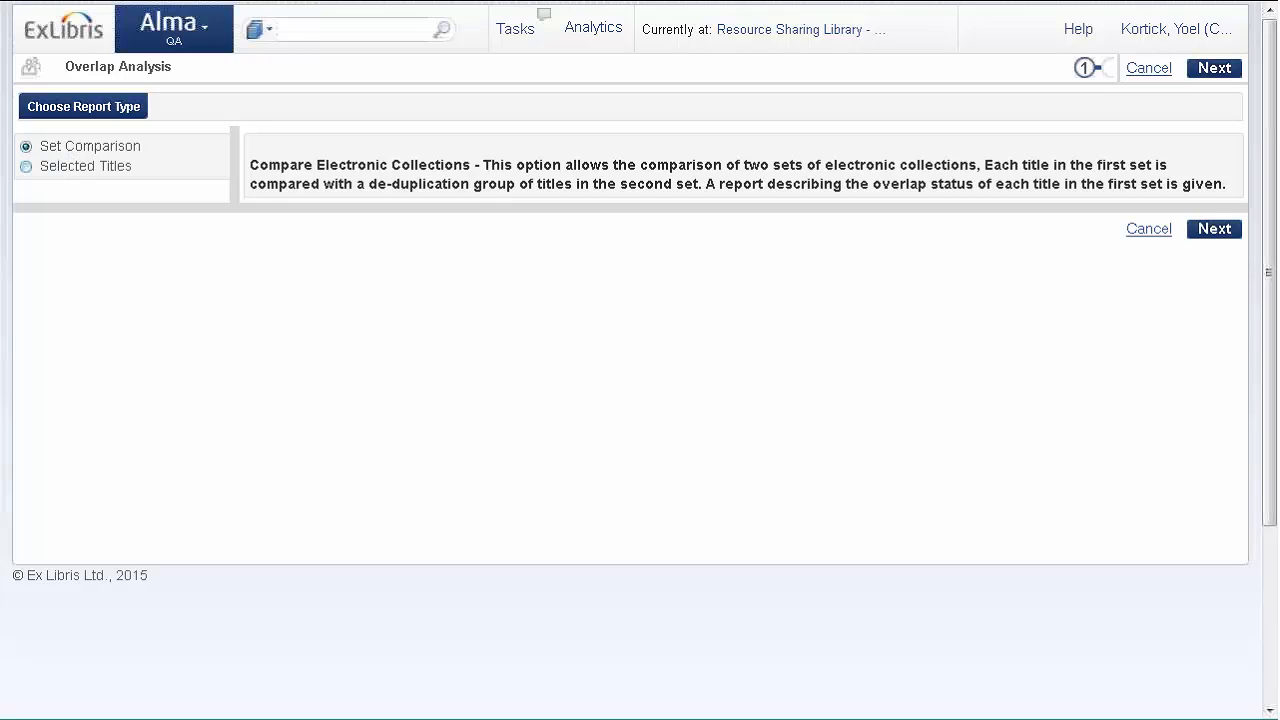
{"action": "left_click", "coordinate": [27, 168]}
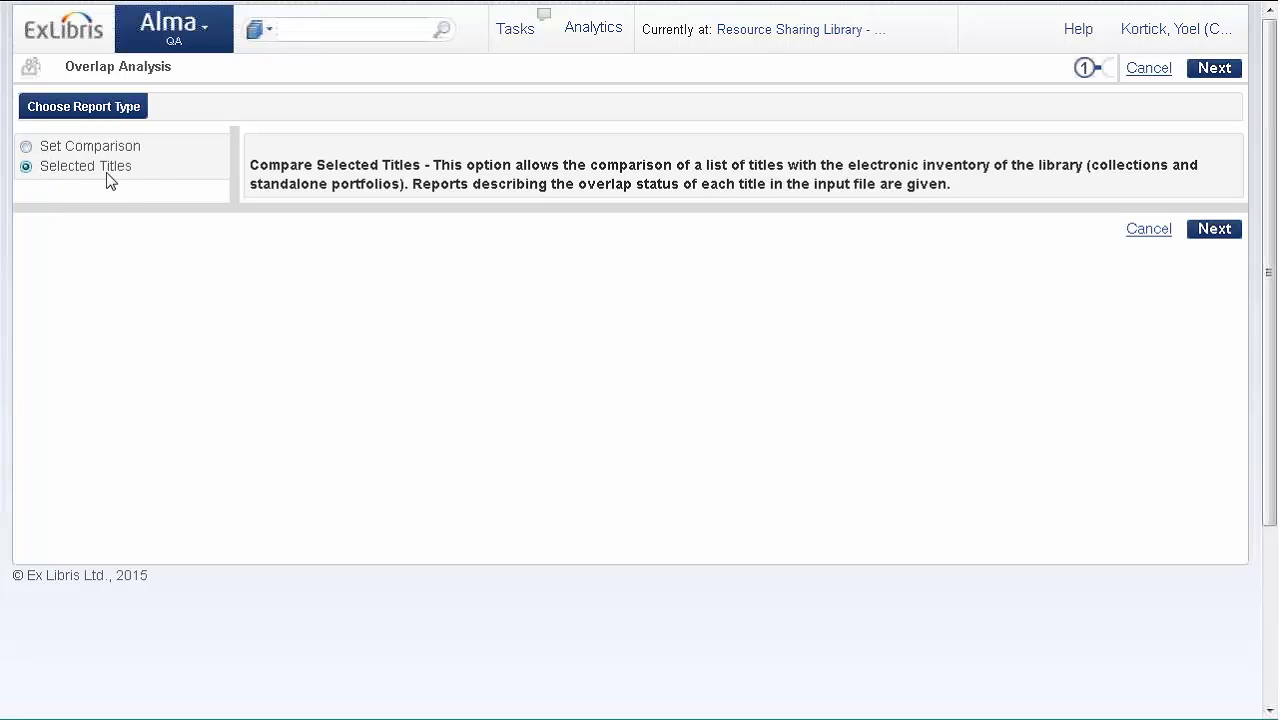
{"action": "left_click", "coordinate": [1214, 229]}
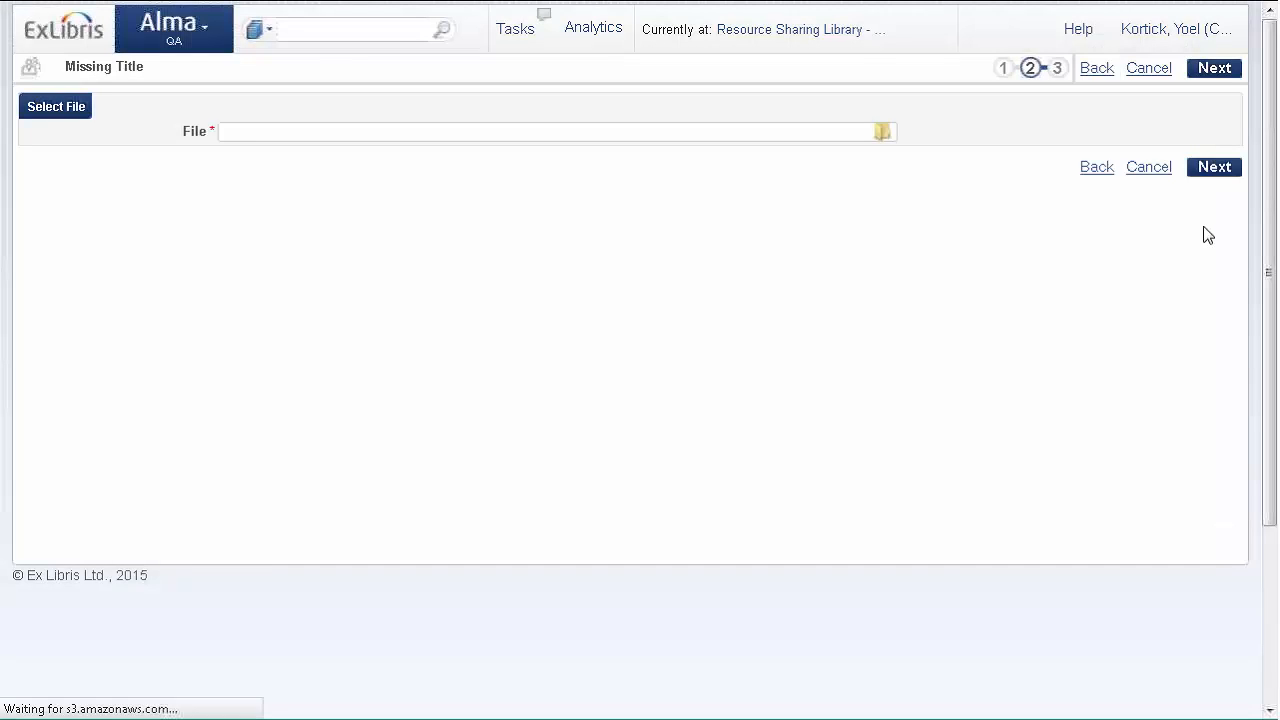
- Load philosophy_collections.xlsx as the input file and submit the overlap report with its default name and settings
{"action": "left_click", "coordinate": [881, 140]}
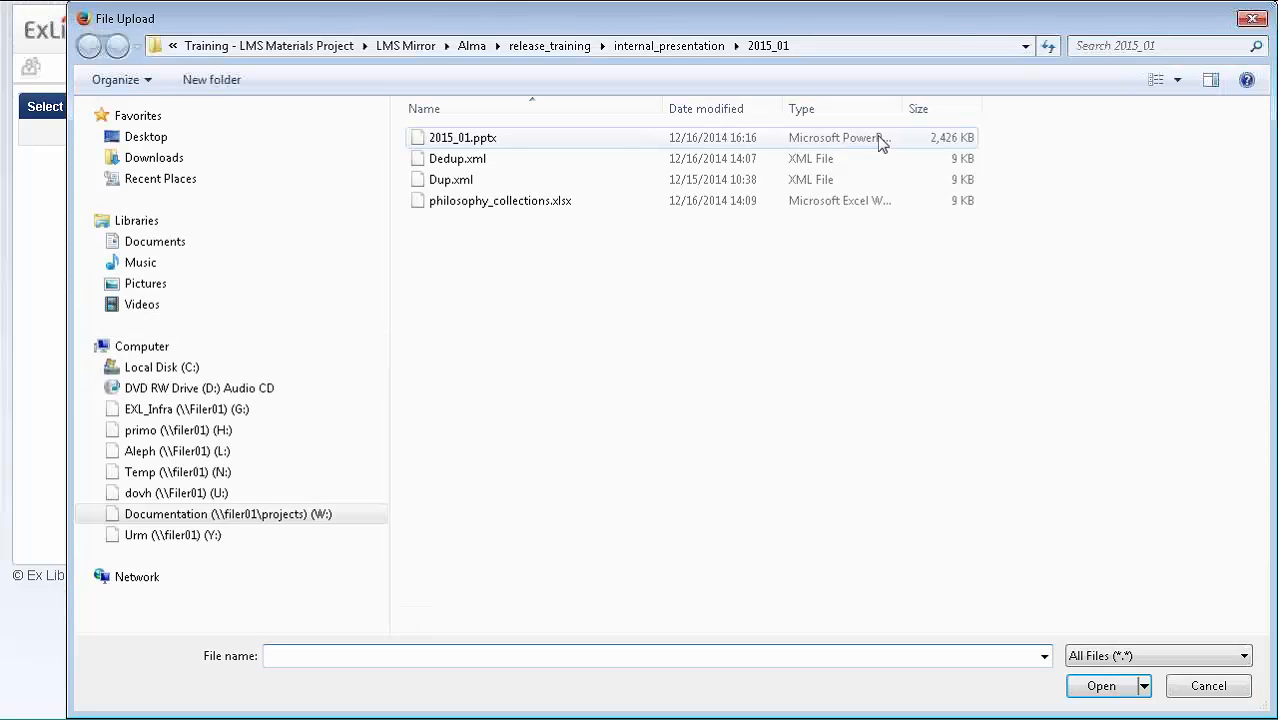
{"action": "left_click", "coordinate": [444, 203]}
{"action": "left_click", "coordinate": [1112, 688]}
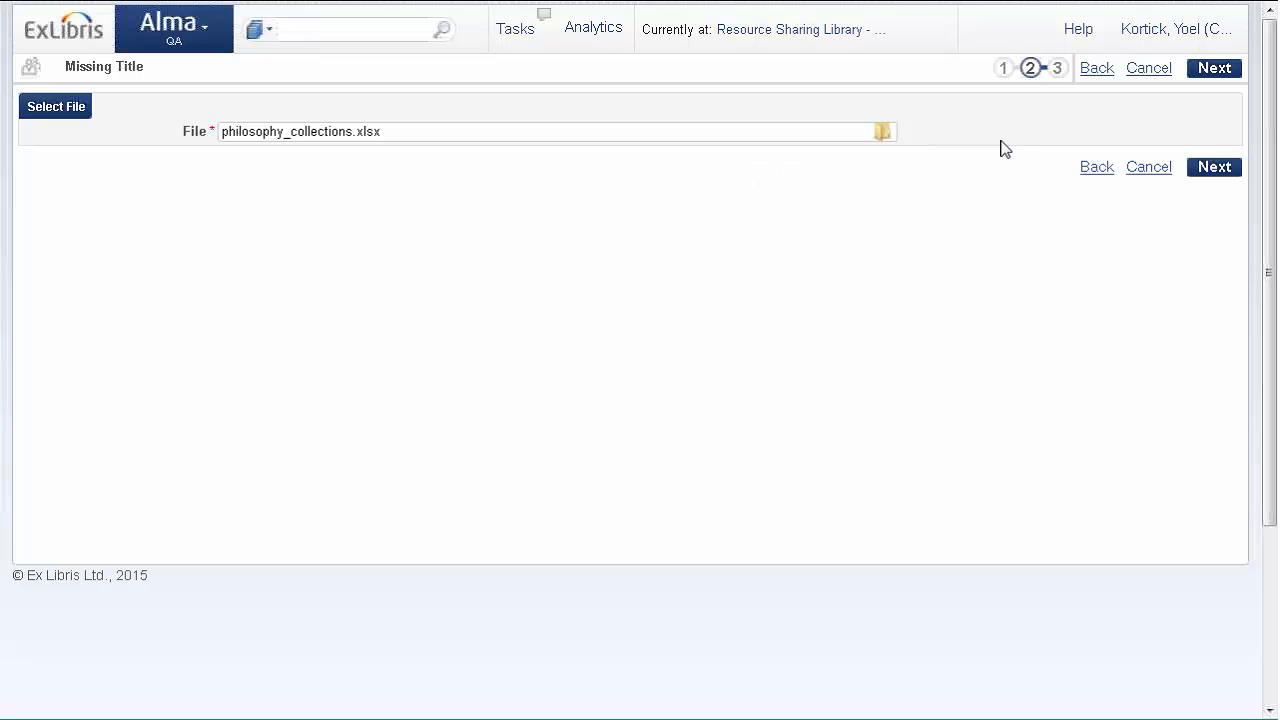
{"action": "left_click", "coordinate": [1216, 168]}
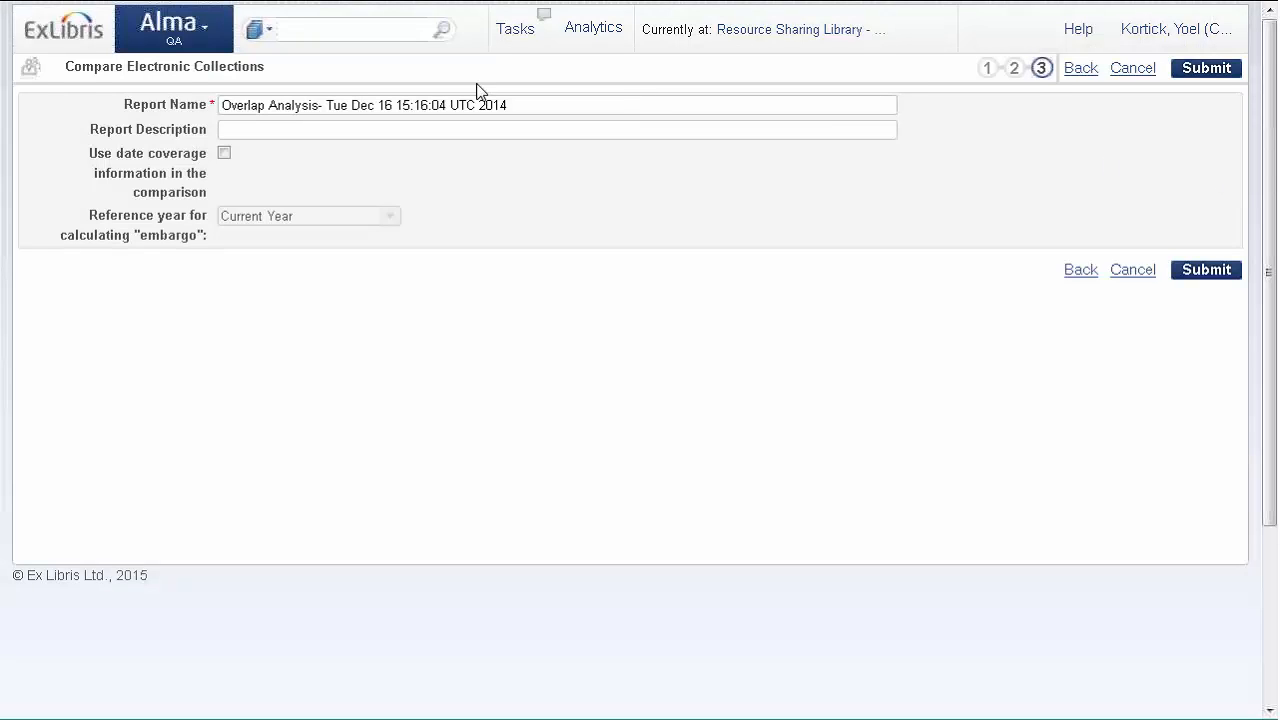
{"action": "left_click", "coordinate": [340, 131]}
{"action": "left_click", "coordinate": [1210, 270]}
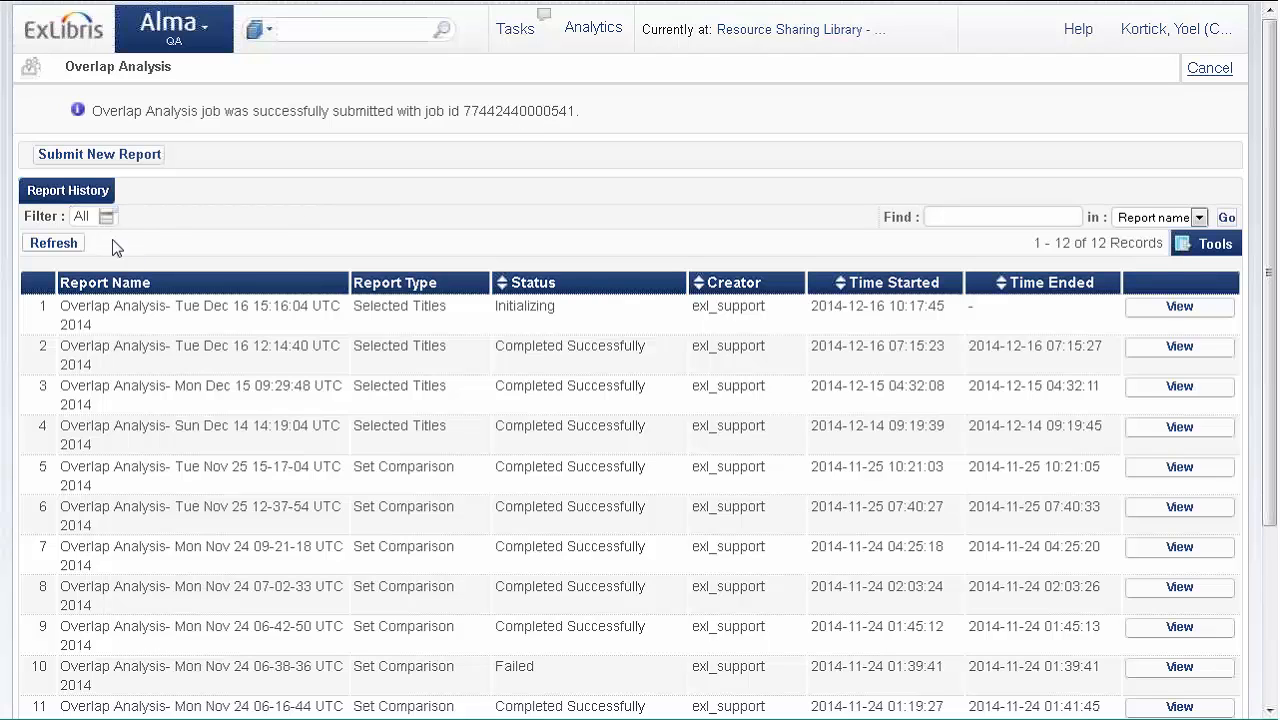
- Refresh the report history and view the job report of the newly submitted overlap analysis, including its counters
{"action": "left_click", "coordinate": [55, 245]}
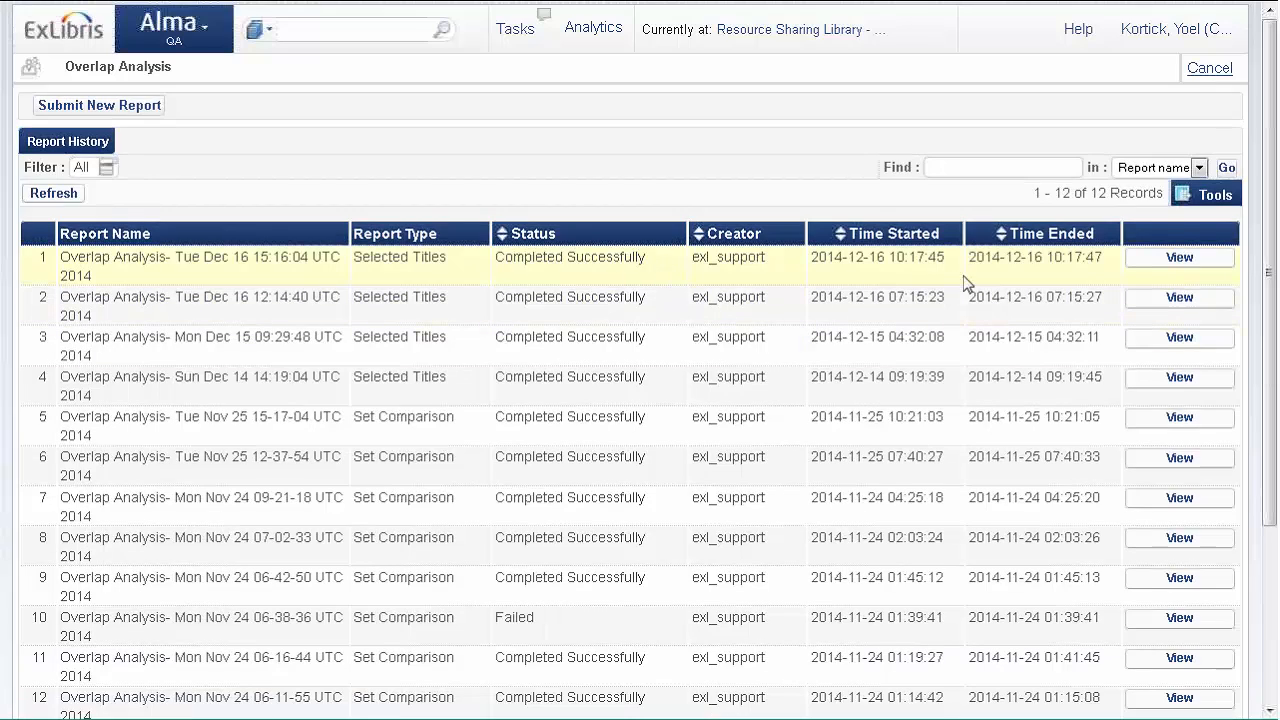
{"action": "left_click", "coordinate": [1158, 264]}
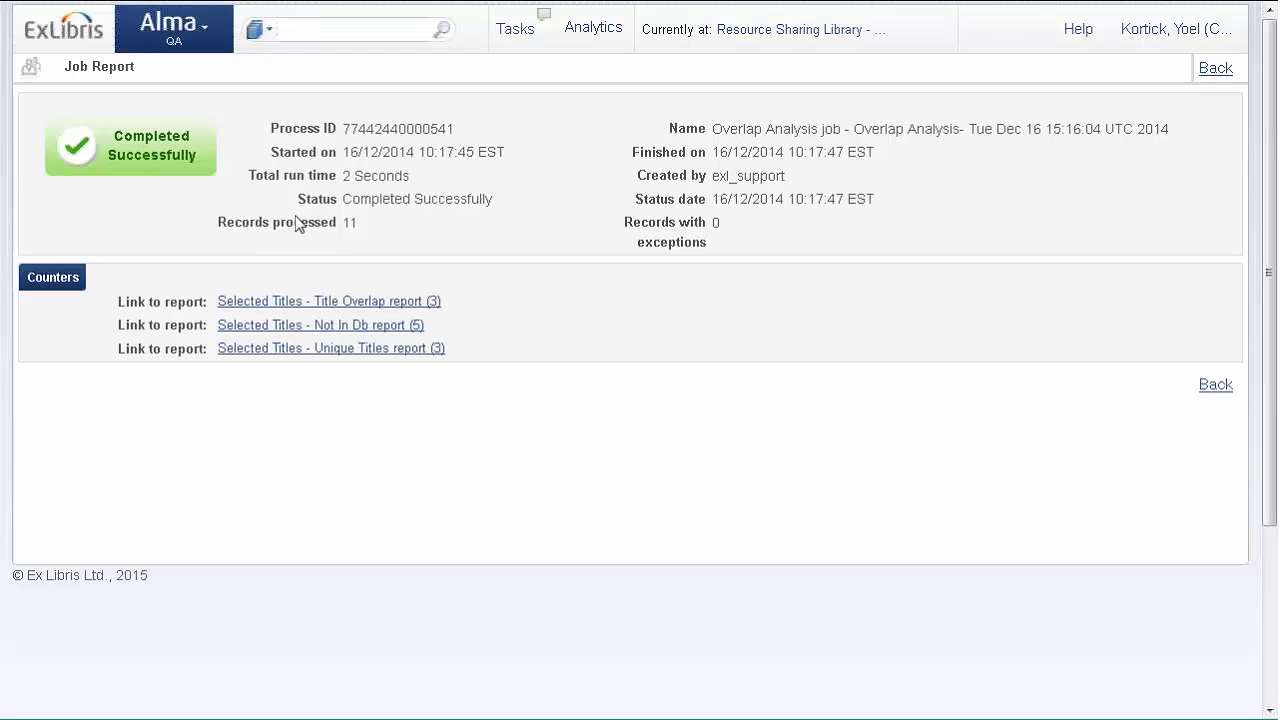
{"action": "scroll", "coordinate": [300, 224], "scroll_direction": "down", "scroll_amount": 2}
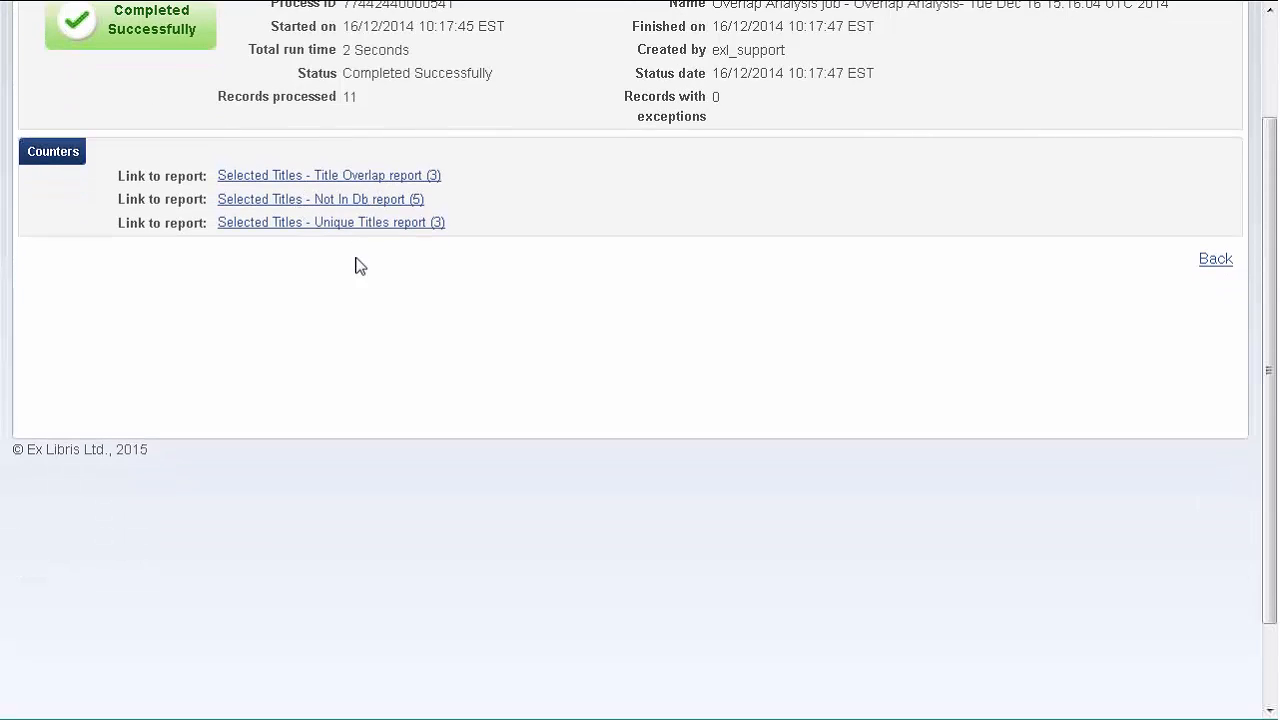
{"action": "scroll", "coordinate": [360, 266], "scroll_direction": "up", "scroll_amount": 2}
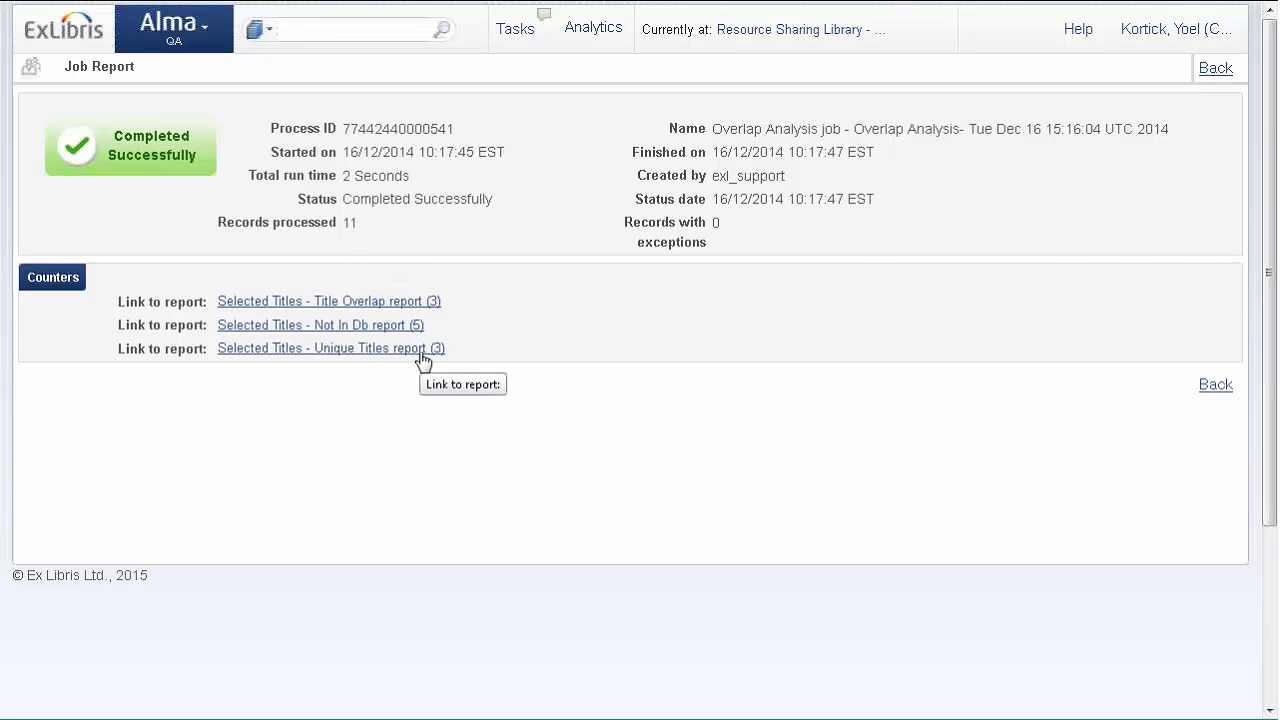
- Open the Selected Titles - Not In Db report in Microsoft Excel and widen its Identifier column
{"action": "left_click", "coordinate": [358, 328]}
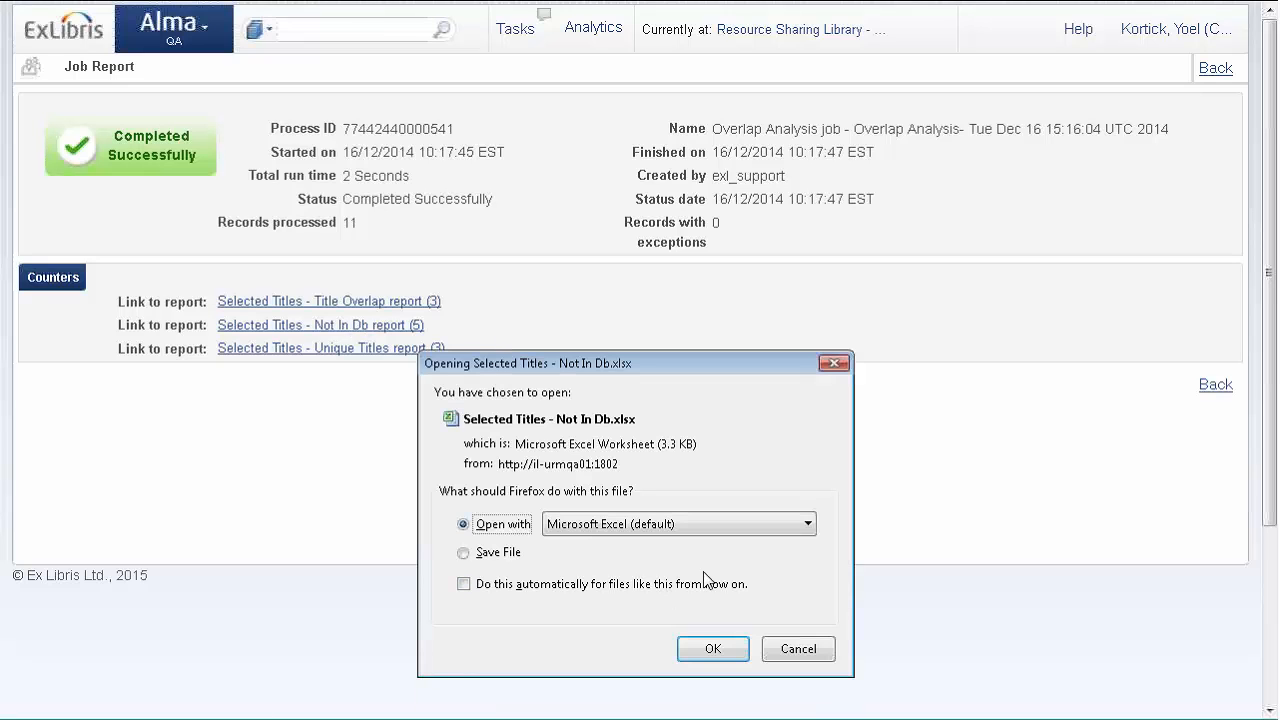
{"action": "left_click", "coordinate": [715, 646]}
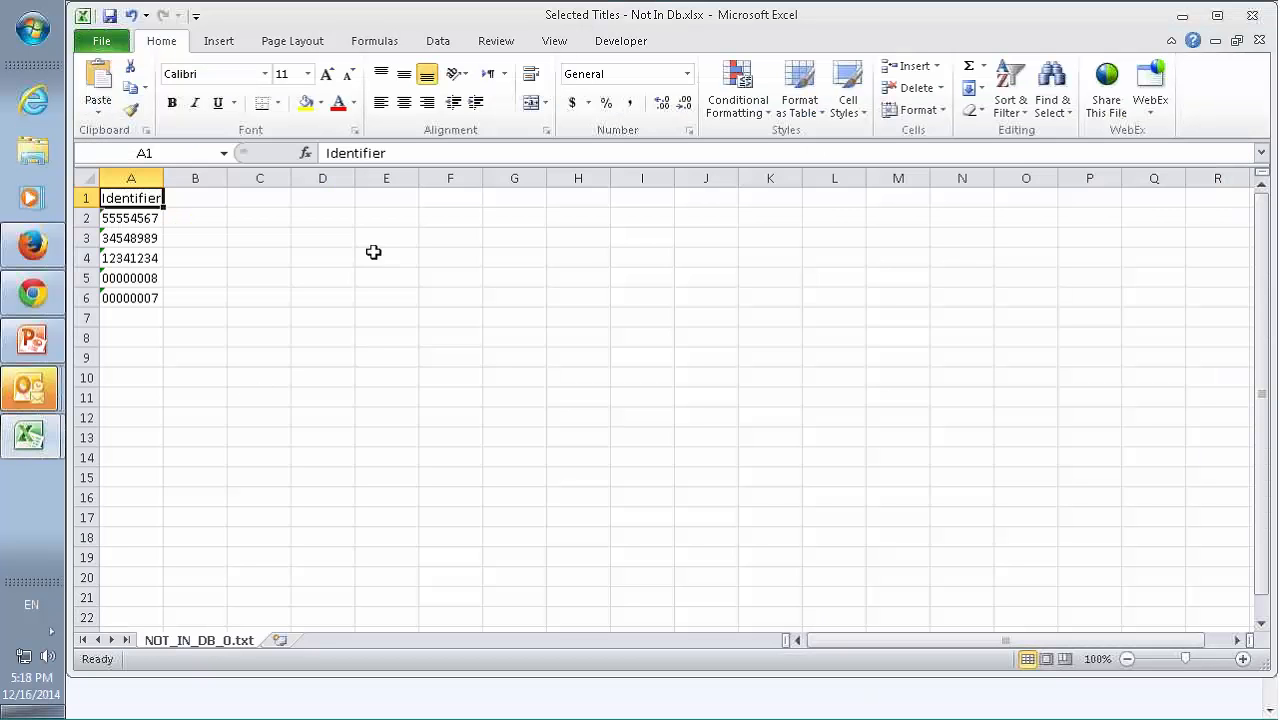
{"action": "double_click", "coordinate": [163, 178]}
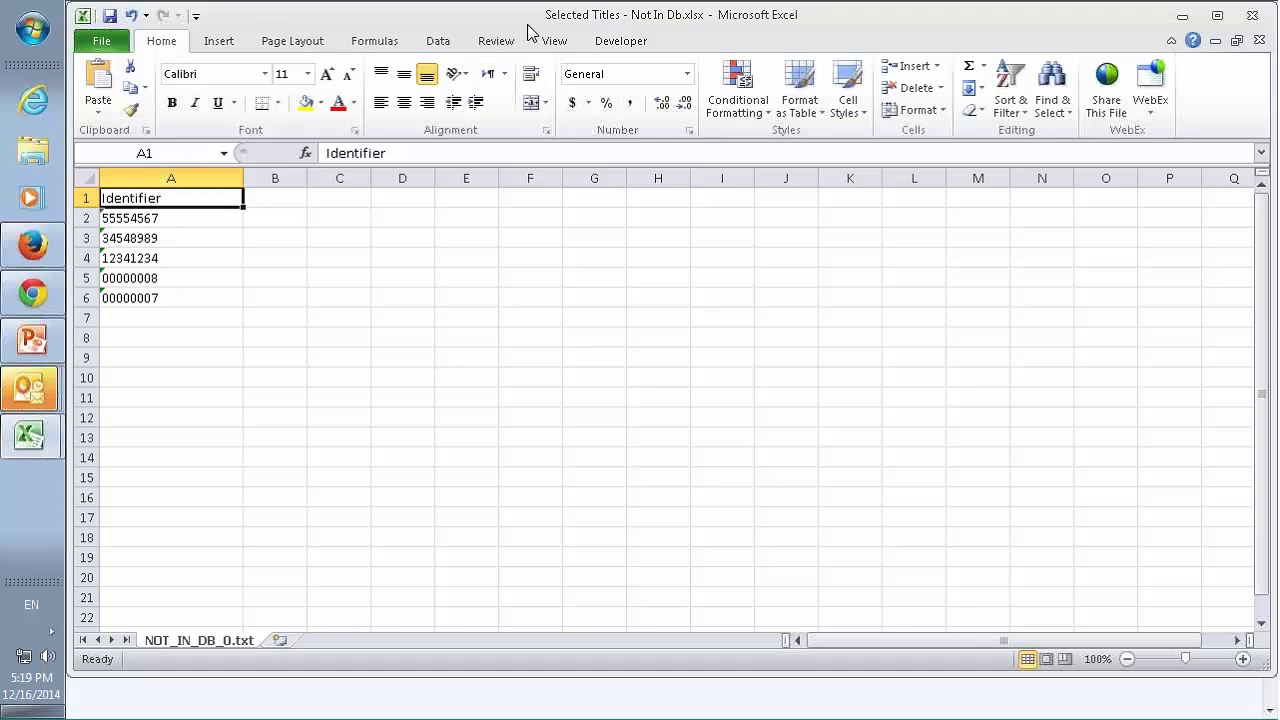
- Switch back to the job report in Firefox and open the Selected Titles - Title Overlap report in Microsoft Excel
{"action": "left_click", "coordinate": [30, 245]}
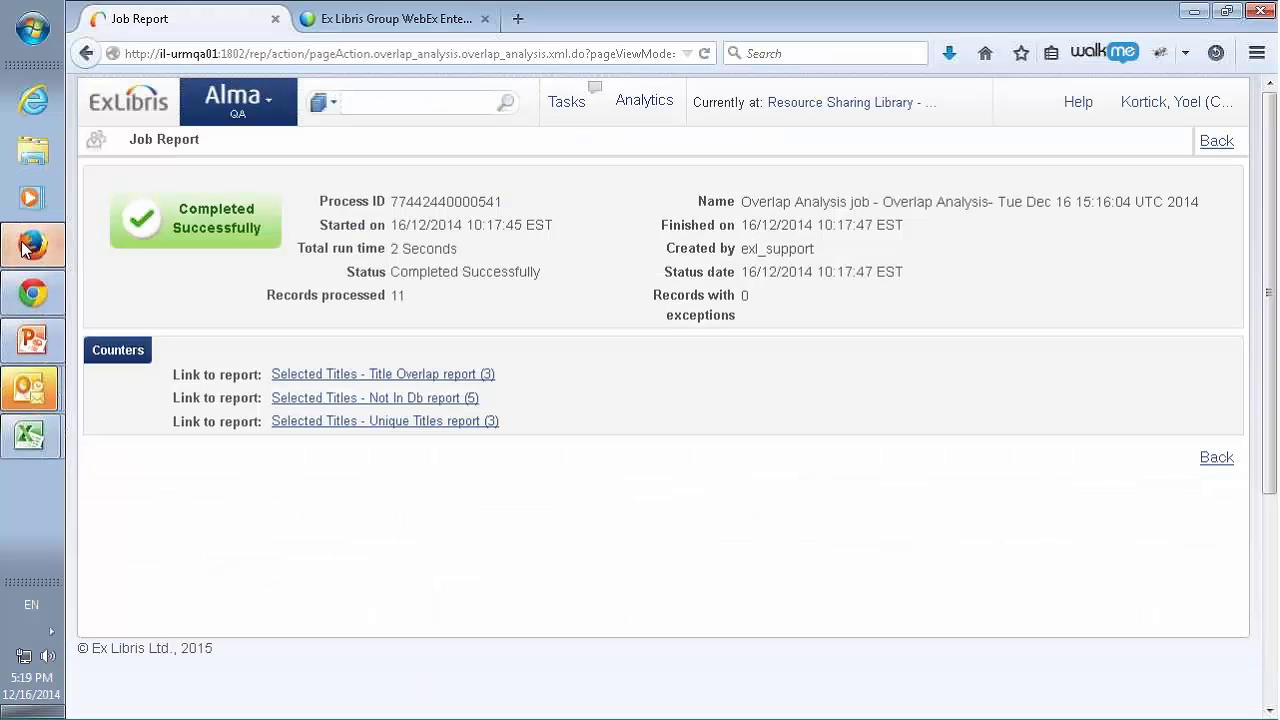
{"action": "left_click", "coordinate": [391, 379]}
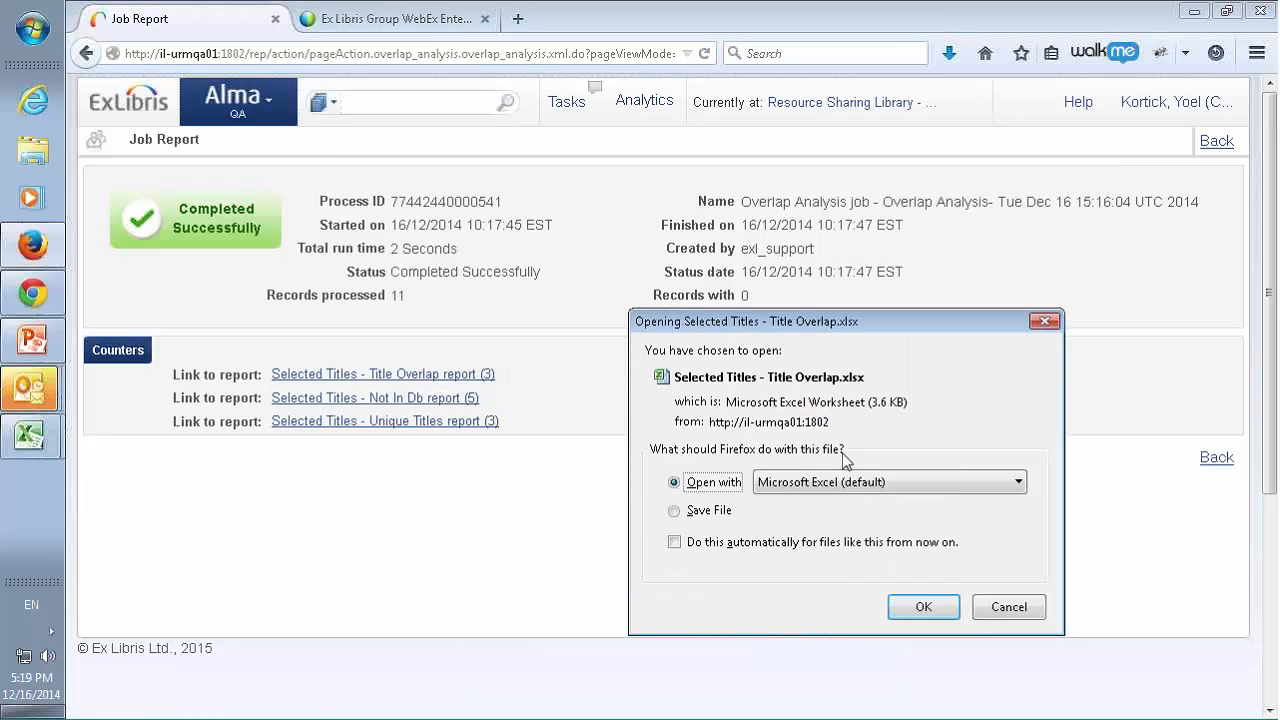
{"action": "left_click", "coordinate": [923, 607]}
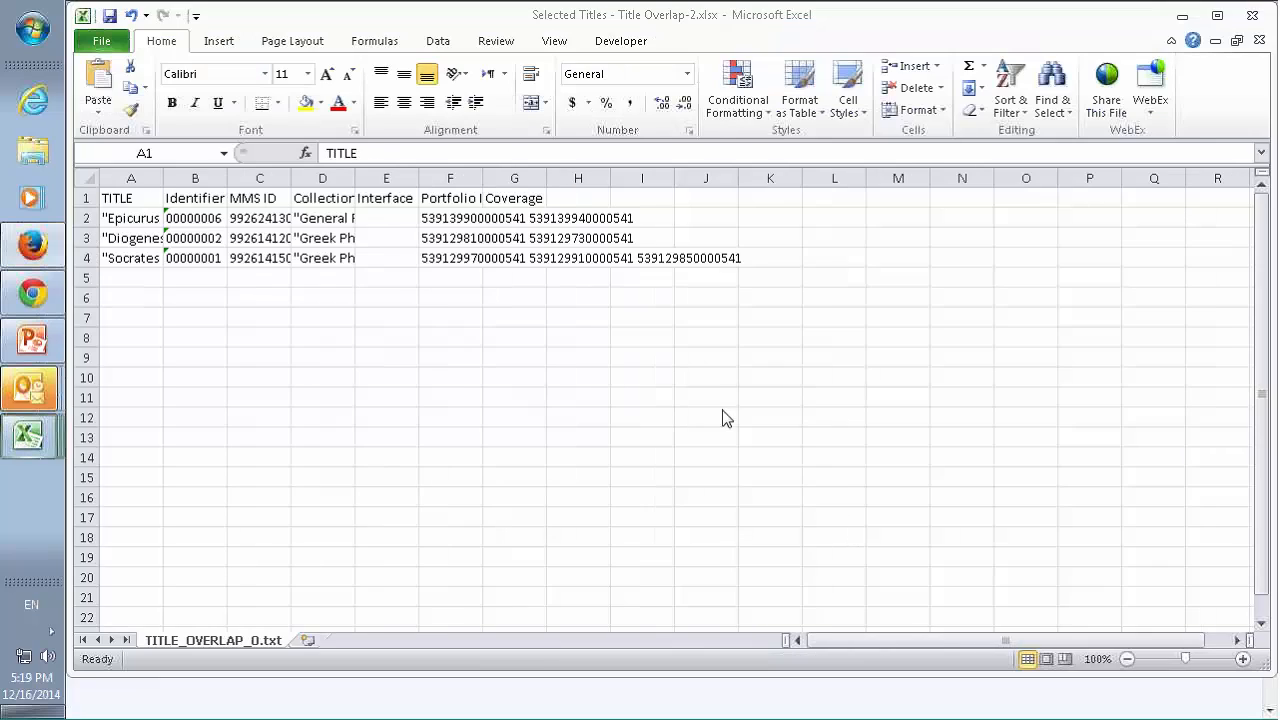
- Fit the Title, Collection, Portfolio ID and Coverage columns of the Title Overlap sheet to their contents
{"action": "double_click", "coordinate": [163, 178]}
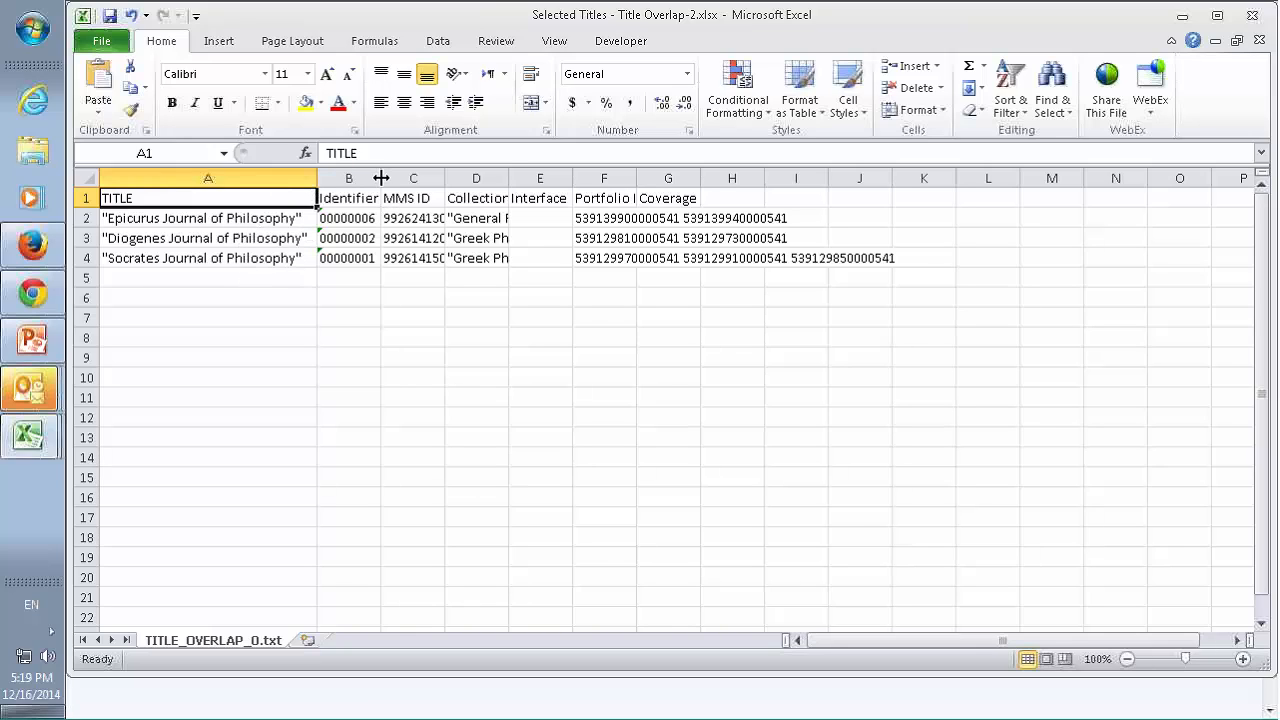
{"action": "double_click", "coordinate": [508, 178]}
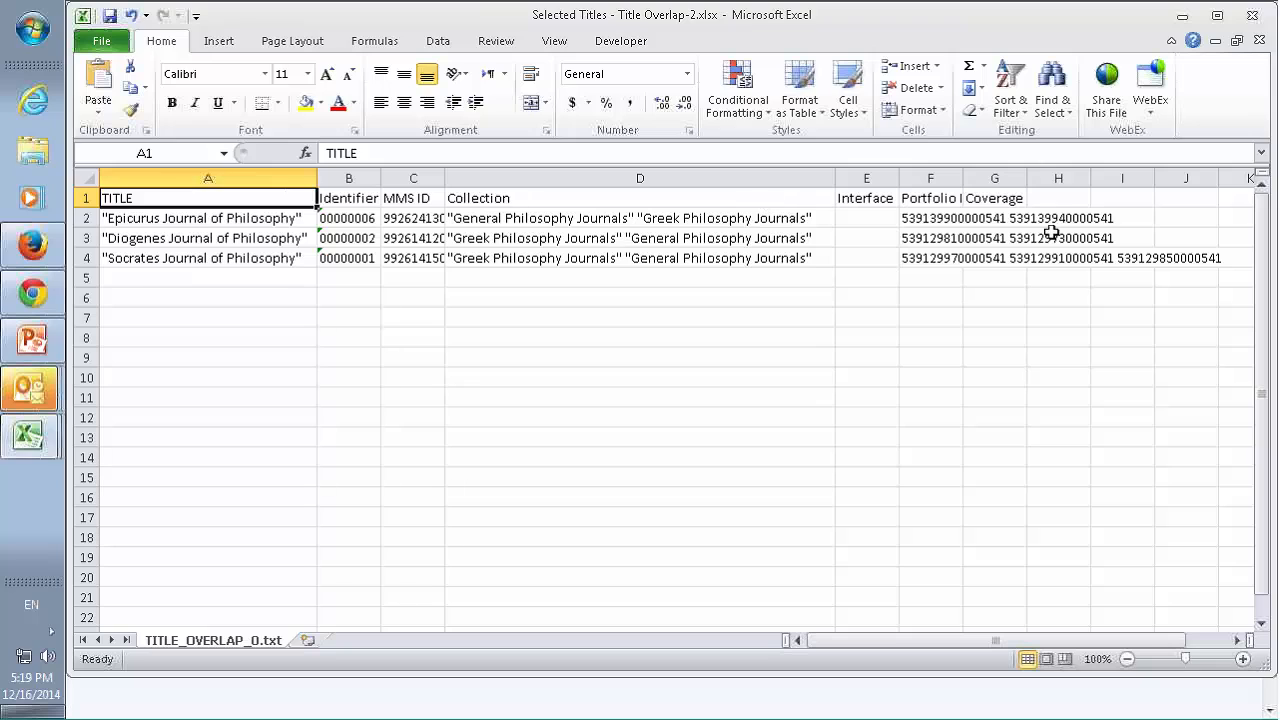
{"action": "double_click", "coordinate": [961, 179]}
{"action": "scroll", "coordinate": [808, 334], "scroll_direction": "right", "scroll_amount": 1}
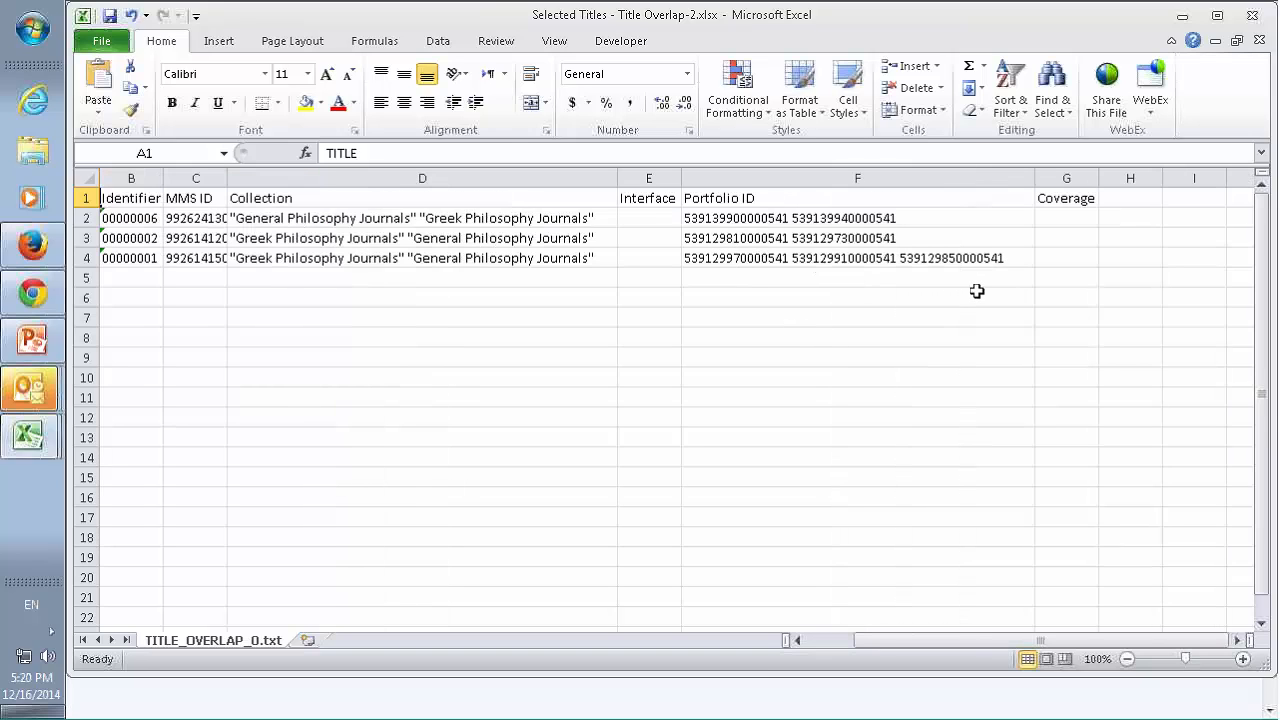
{"action": "double_click", "coordinate": [1097, 178]}
- Return to Firefox, open the Selected Titles - Unique Titles report in Microsoft Excel and fit its Portfolio ID column to the contents
{"action": "left_click", "coordinate": [12, 258]}
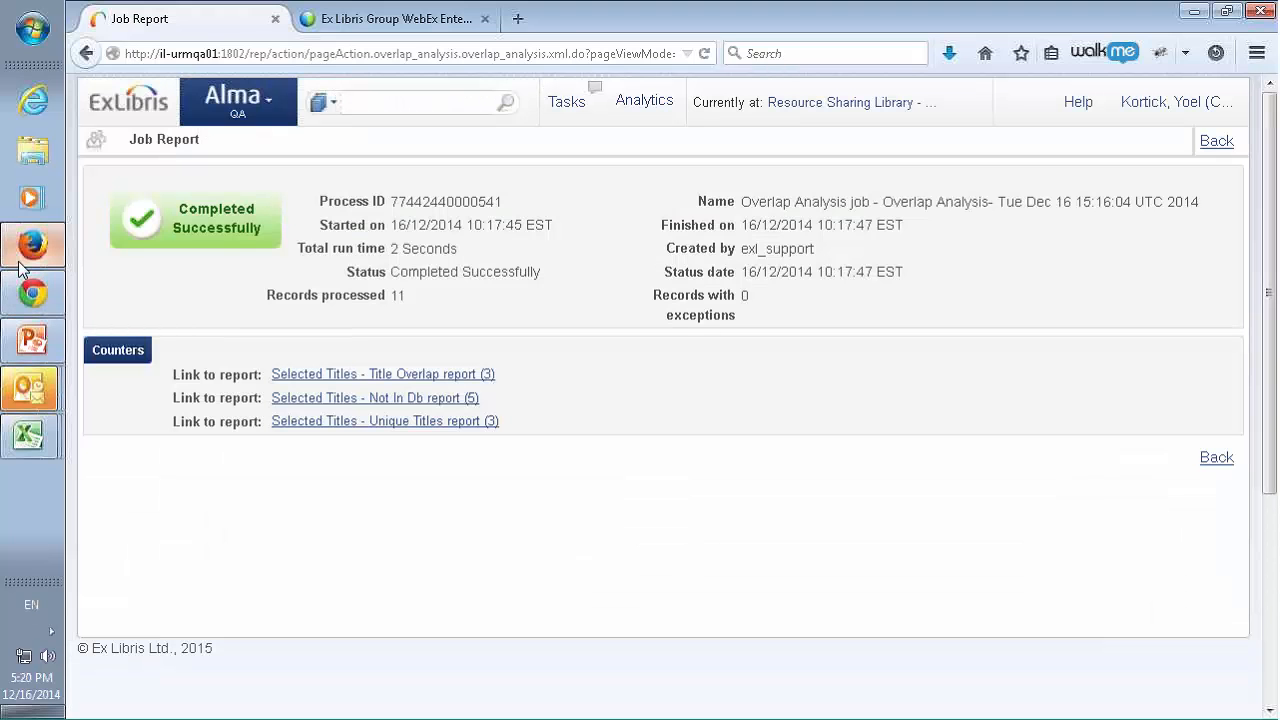
{"action": "left_click", "coordinate": [380, 428]}
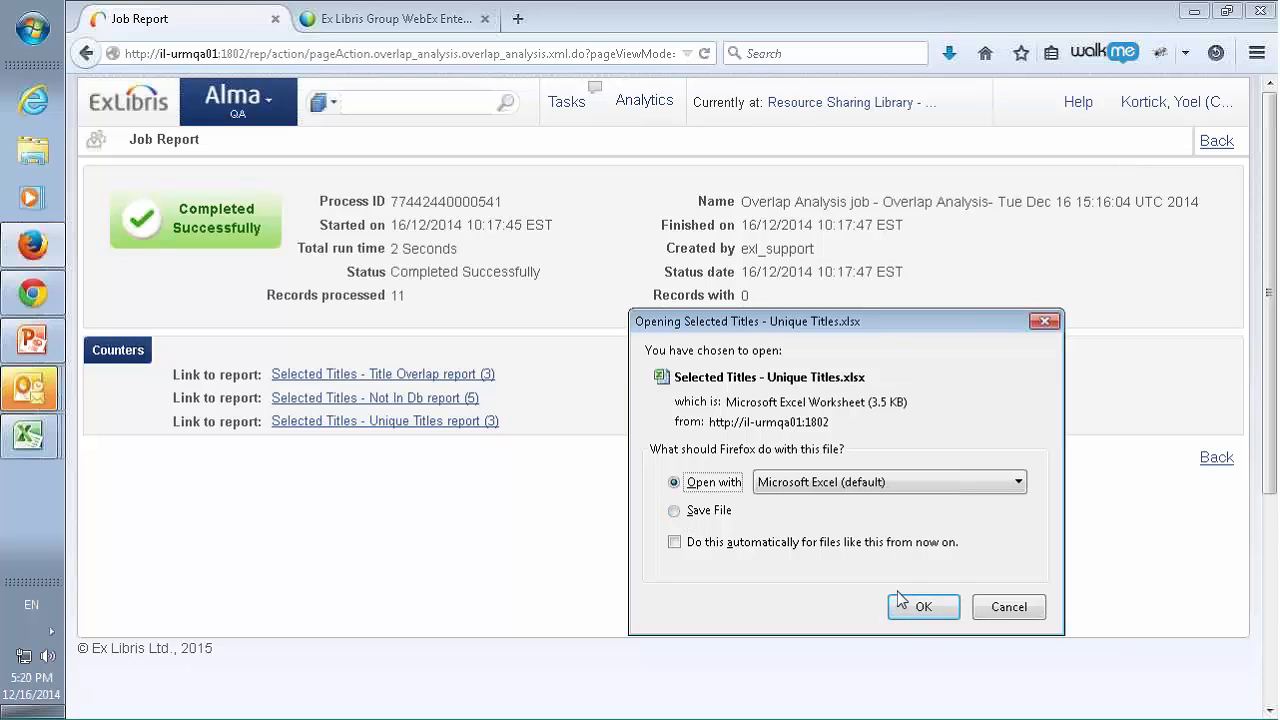
{"action": "left_click", "coordinate": [927, 605]}
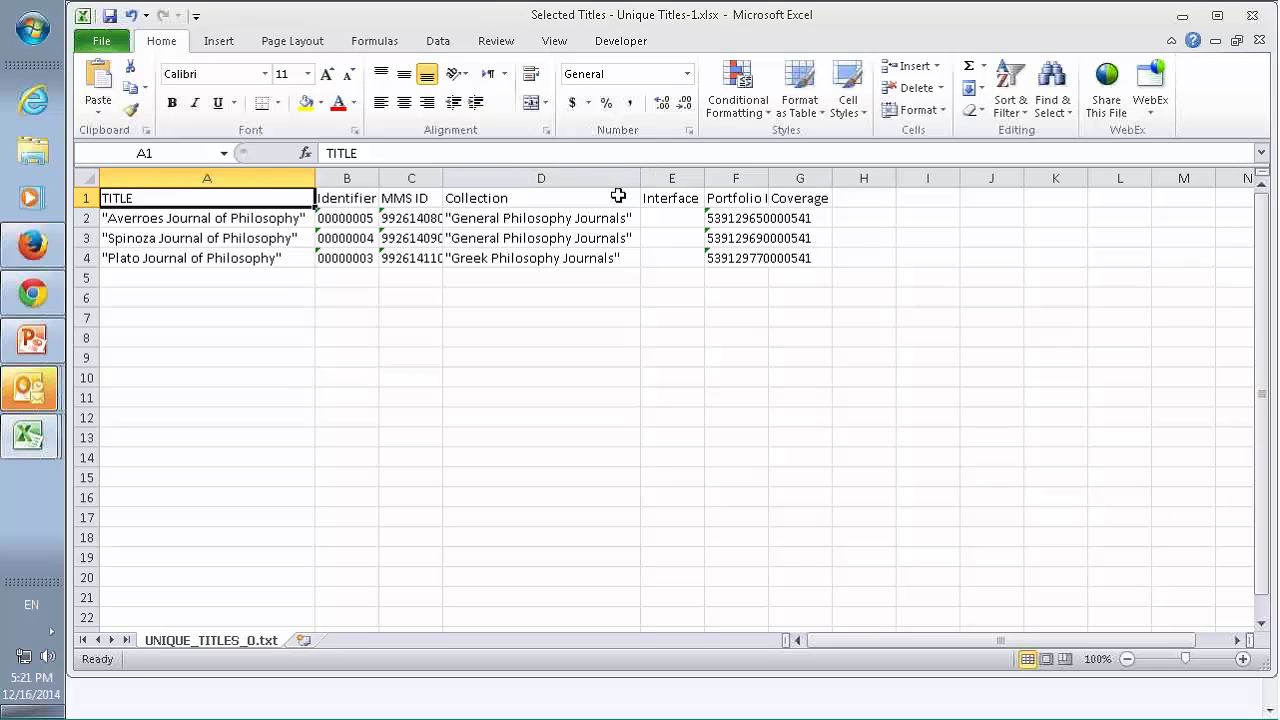
{"action": "double_click", "coordinate": [768, 178]}
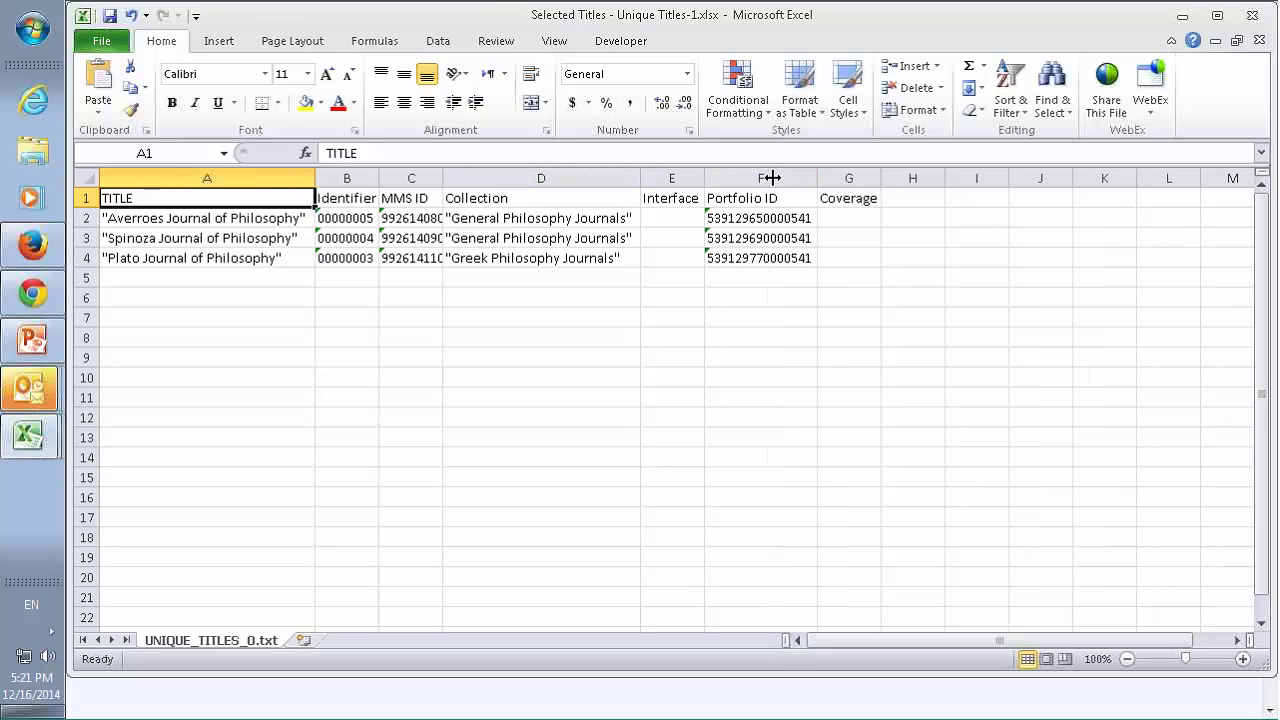